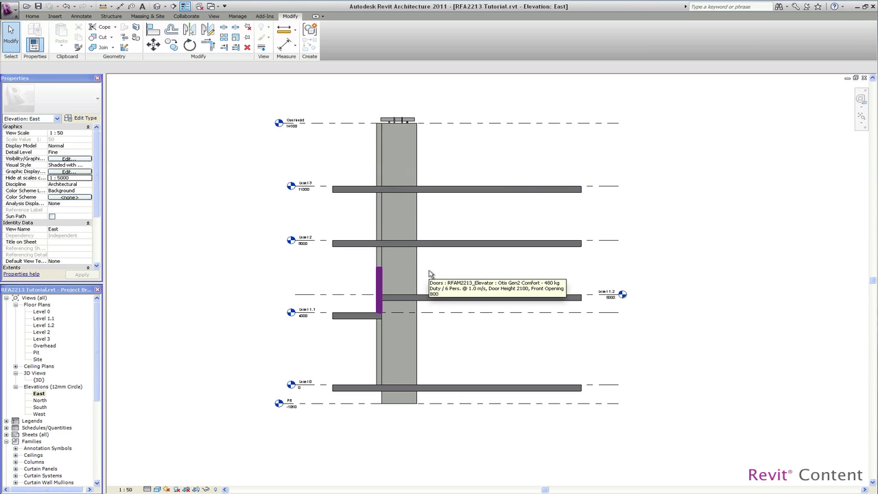
- On the Level 1.1 plan, drag the shaft's rear wall outward to lengthen the shaft
double_click(52, 319)
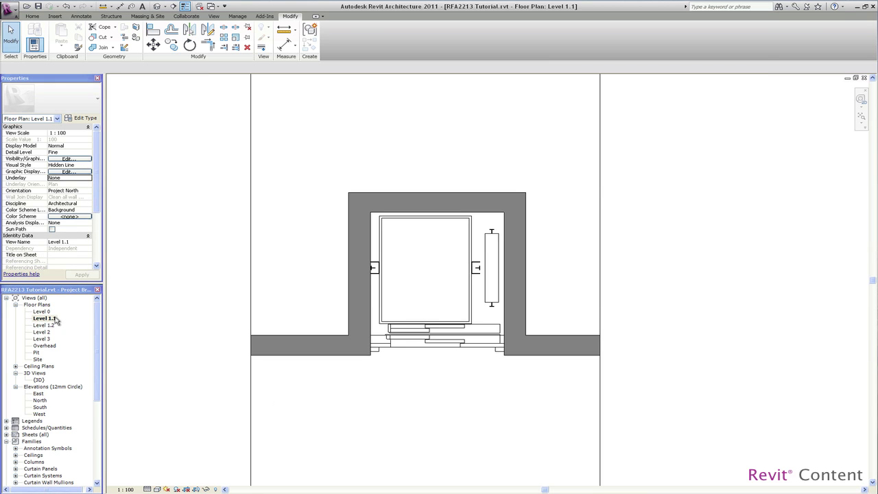
left_click(460, 195)
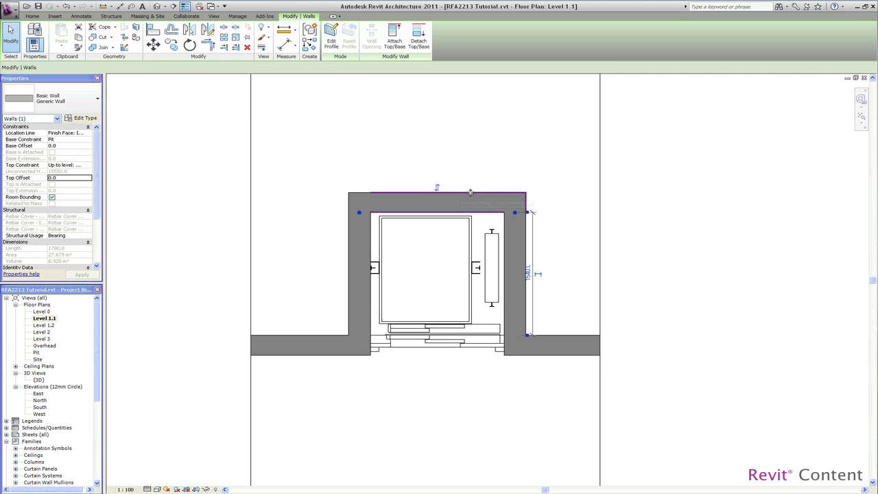
left_click_drag(472, 164, 466, 124)
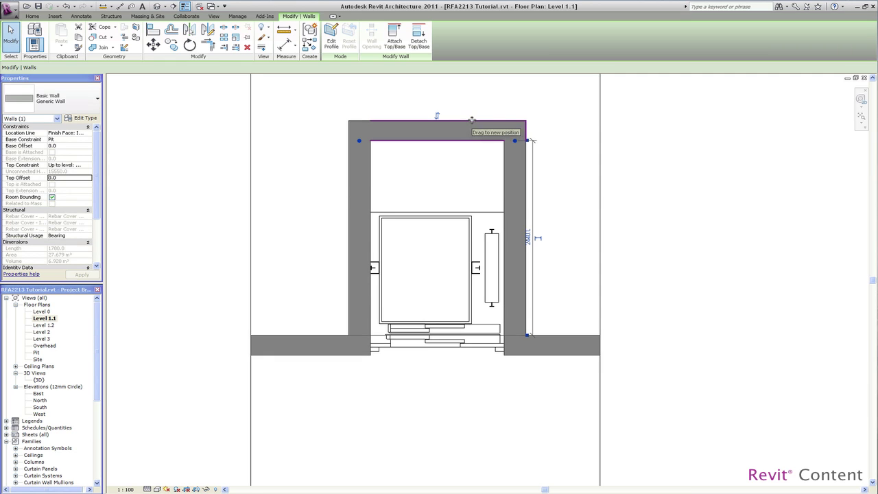
- Mirror a copy of the elevator across a horizontal axis at the wall midpoint
left_click(471, 240)
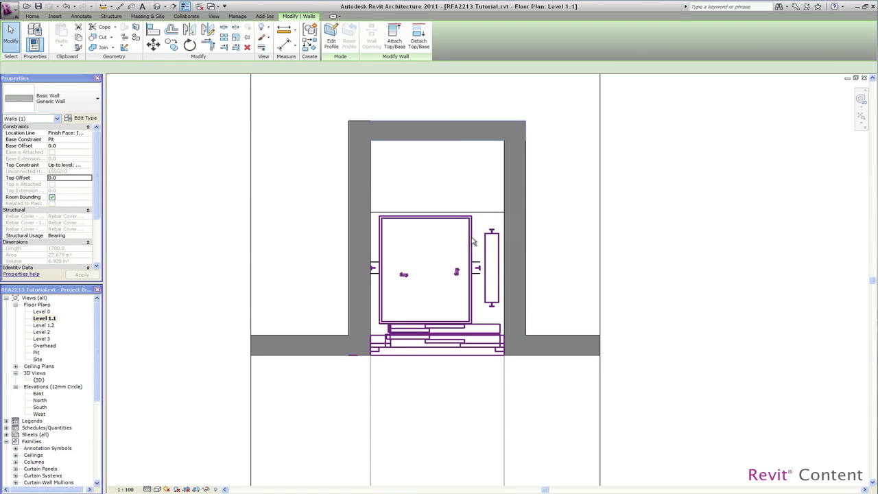
left_click(208, 29)
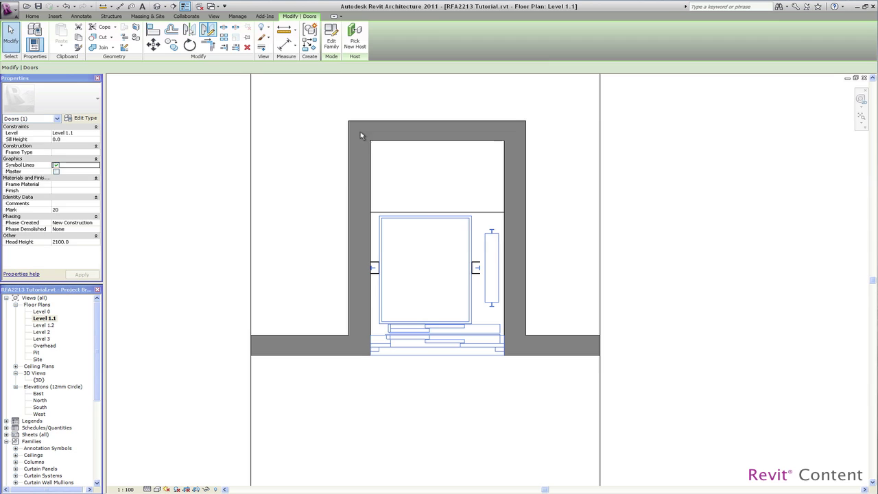
left_click(505, 237)
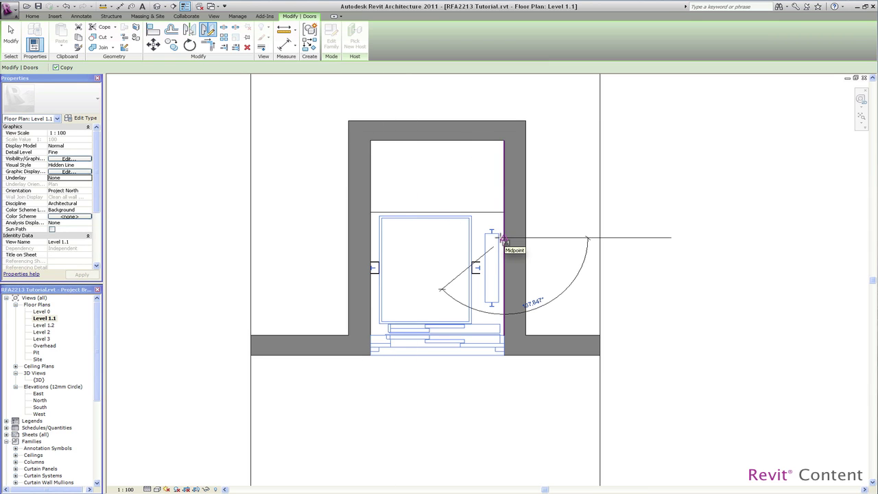
left_click(322, 238)
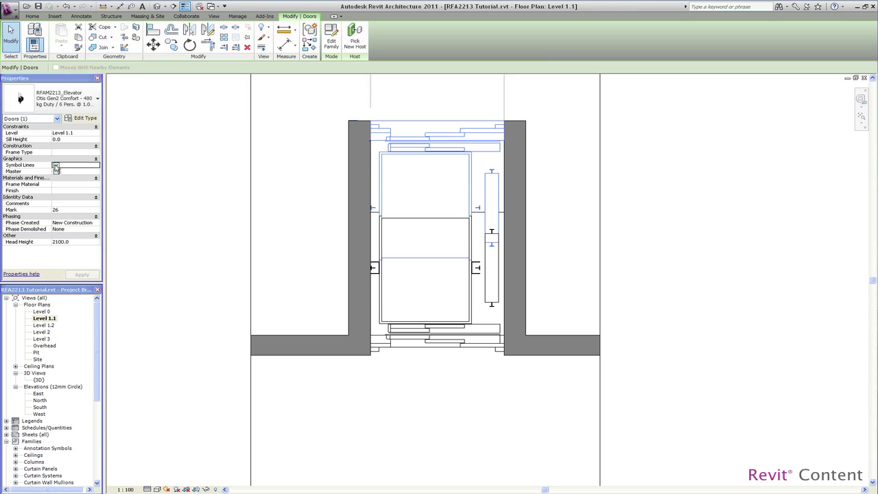
- Switch off Symbol Lines on the copied elevator, then select the original front elevator
left_click(55, 165)
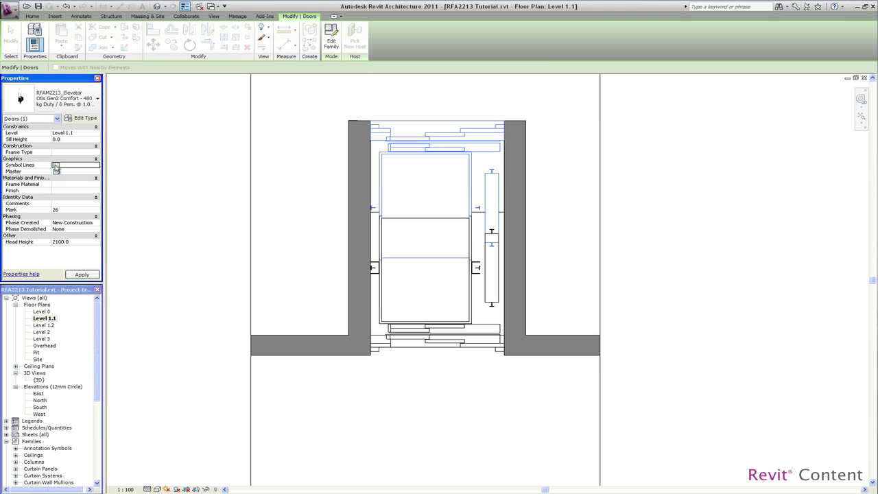
left_click(80, 275)
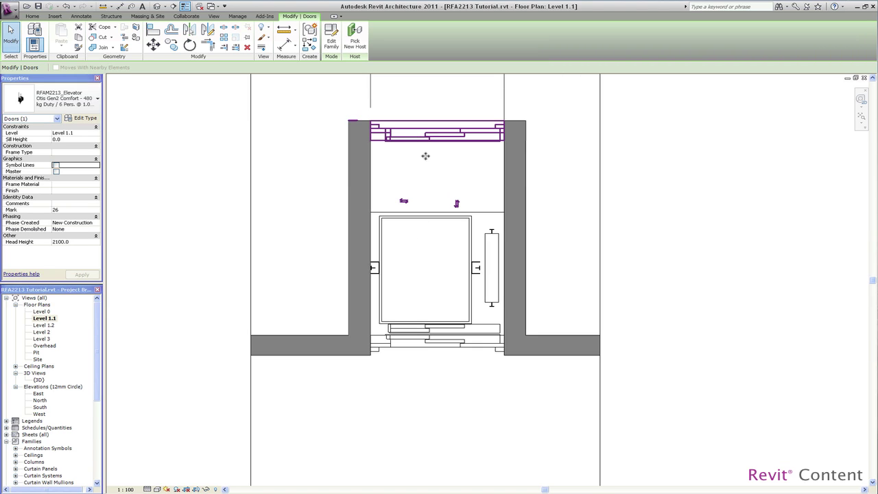
left_click_drag(428, 173, 470, 261)
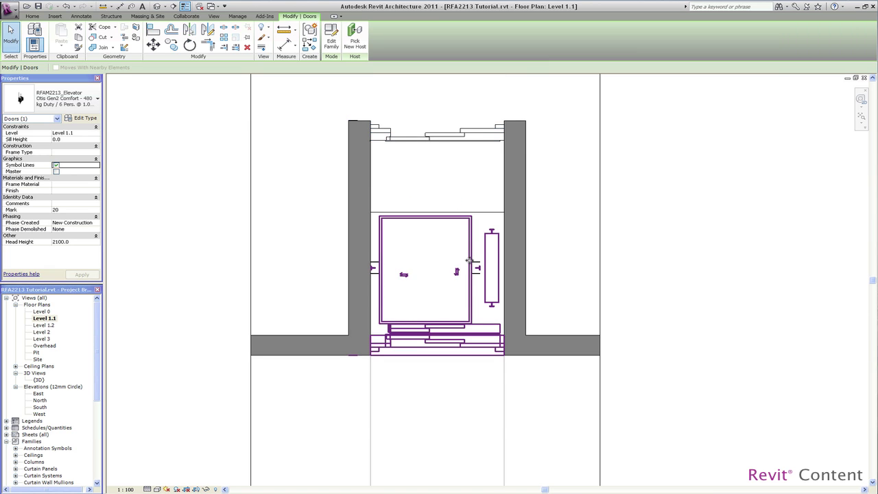
- In the elevator's Type Properties, set Front - Rear - Side Access to 2 and confirm
left_click(86, 120)
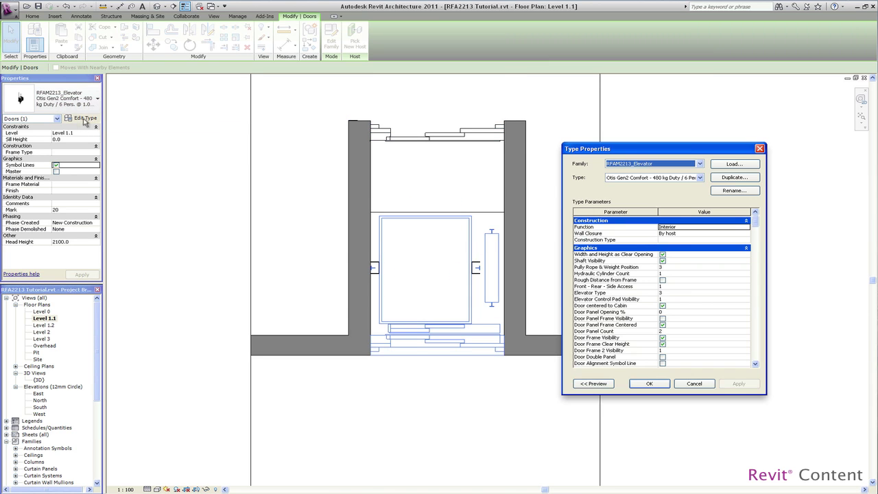
left_click(681, 287)
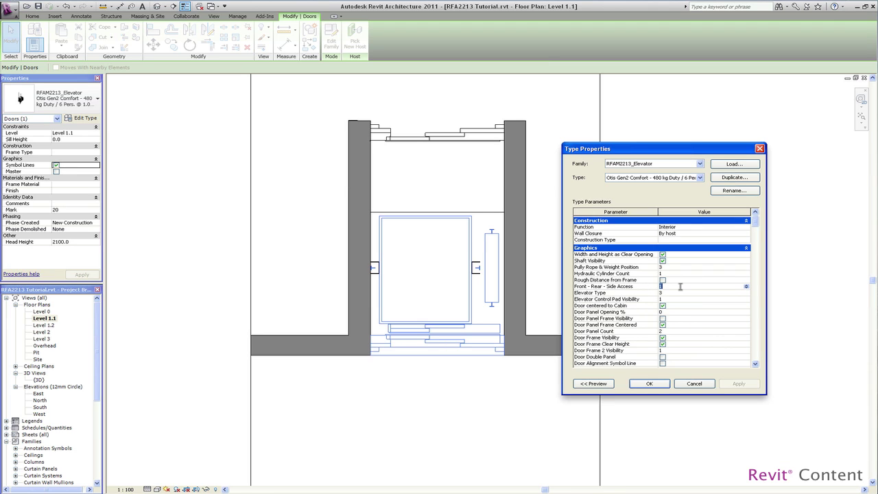
type("2")
key("BackSpace")
type("3")
key("BackSpace")
type("2")
left_click(646, 385)
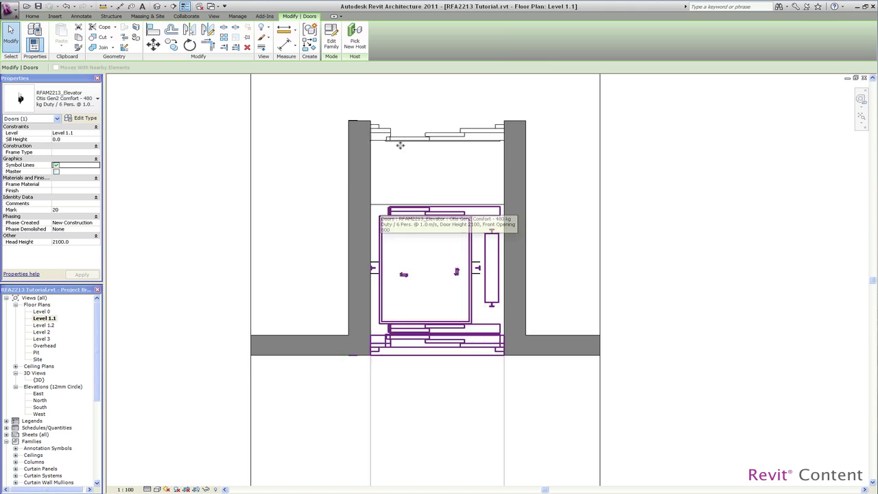
- On Level 0, move the shaft's rear wall 800 toward the elevator, then return to Level 1.1
double_click(43, 312)
left_click(447, 128)
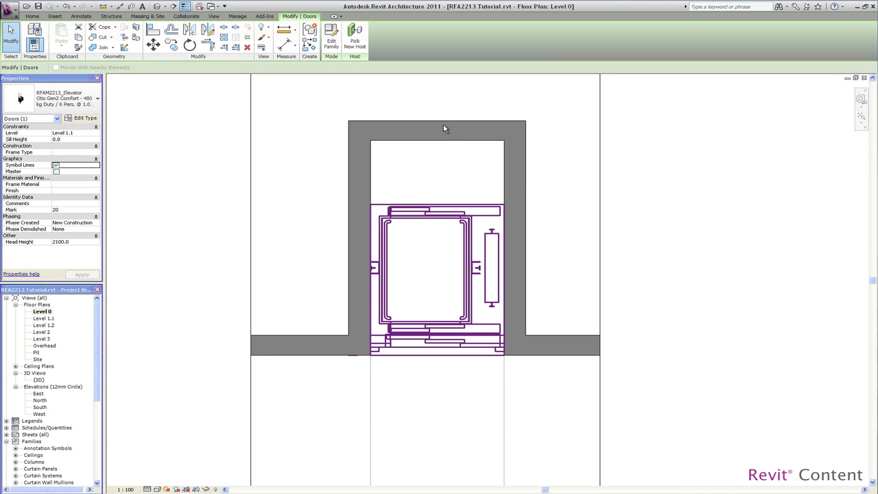
key("Escape")
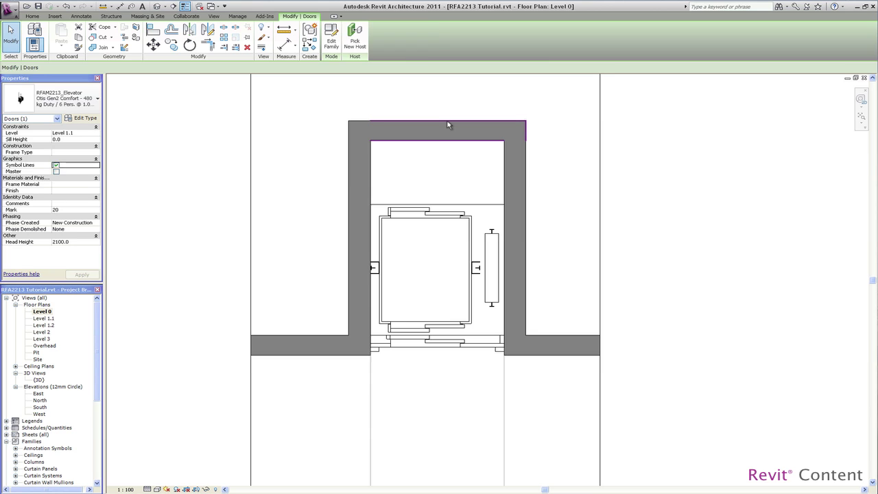
left_click(448, 128)
left_click(152, 43)
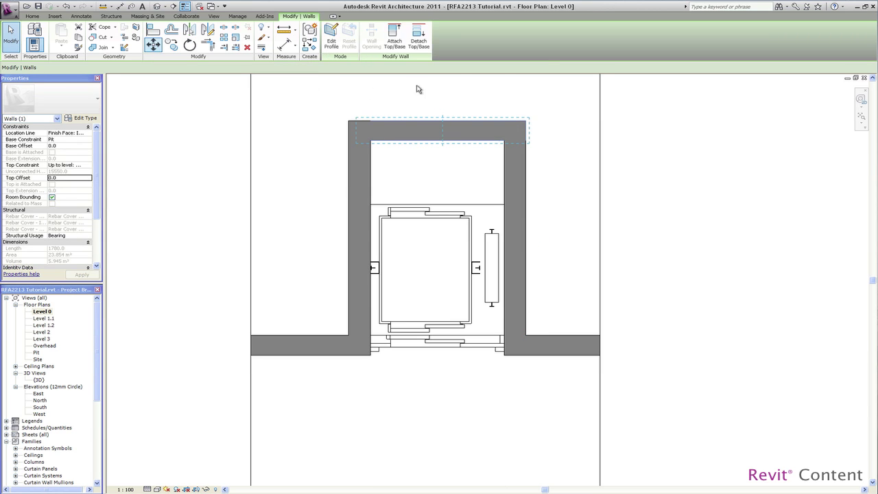
left_click(460, 142)
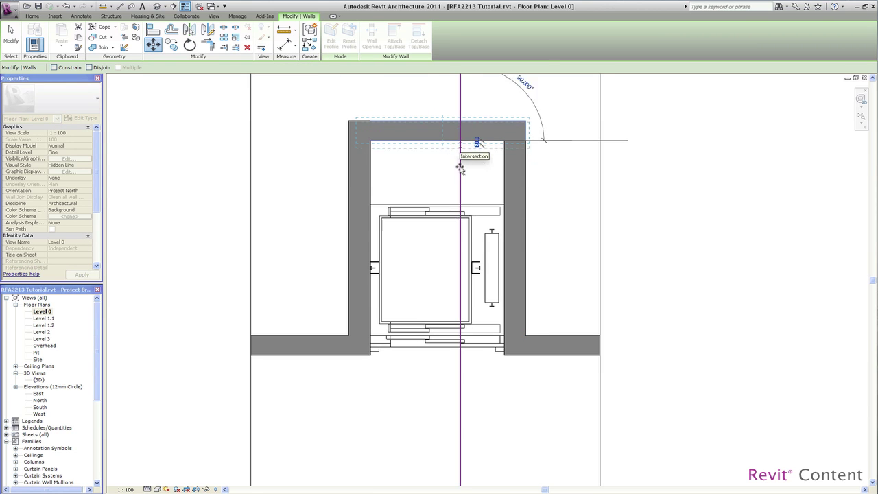
left_click(460, 204)
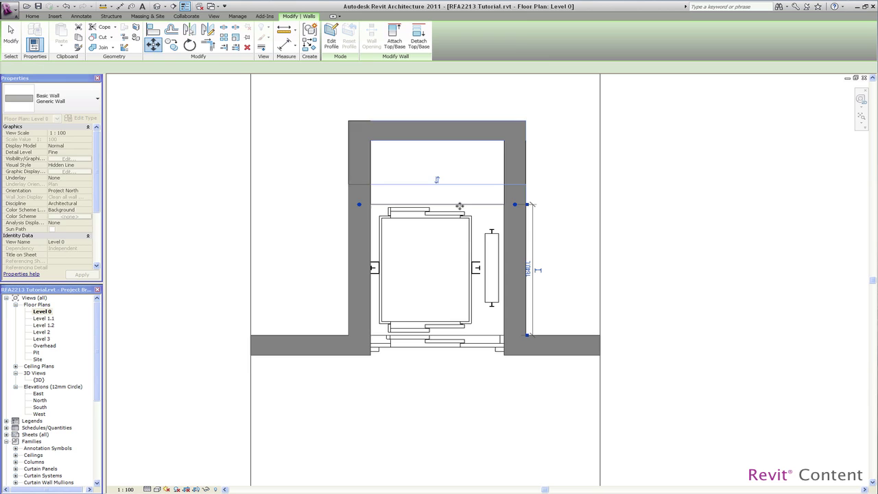
left_click(192, 218)
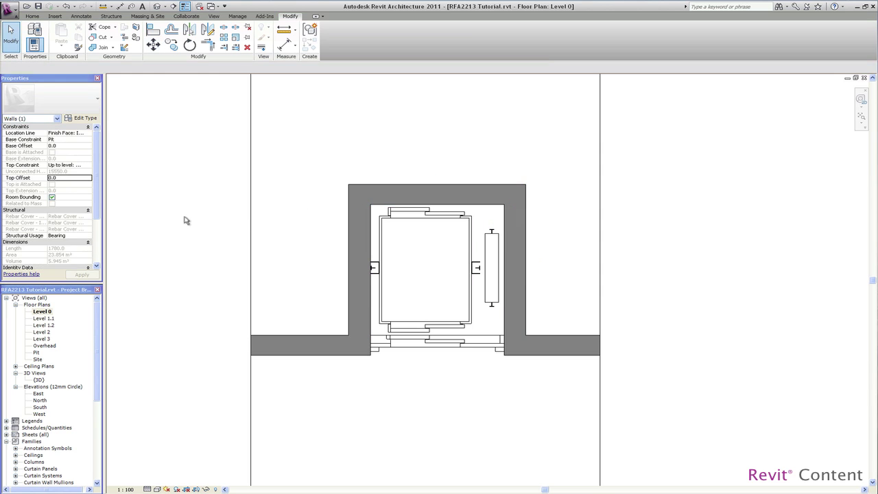
double_click(43, 318)
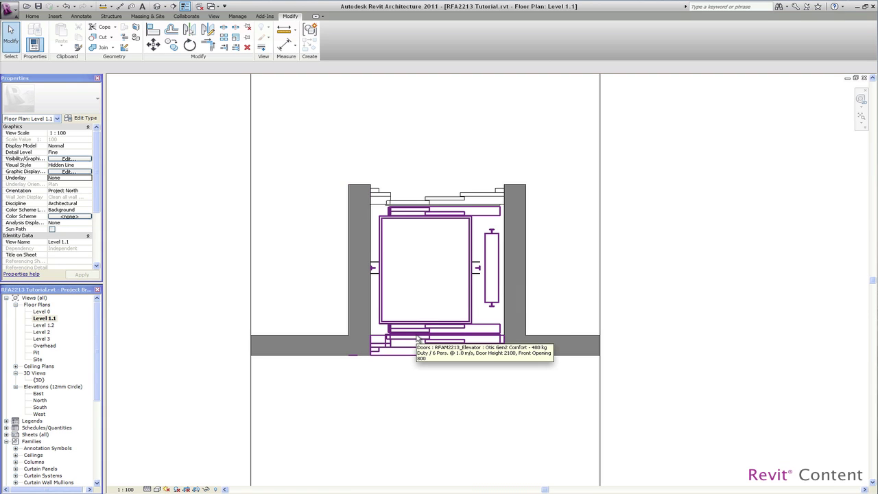
- In the {3D} view, orbit and zoom to the shaft and select the rear landing door
double_click(40, 379)
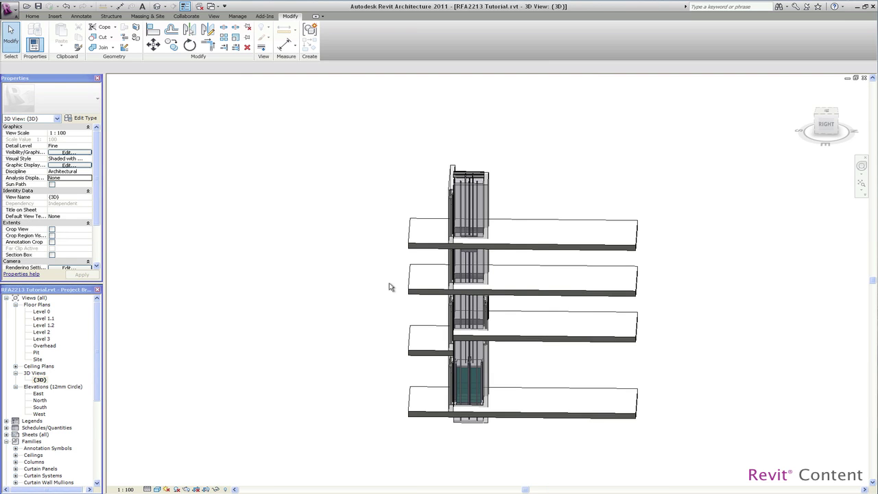
middle_click_drag(363, 308, 286, 280, "shift")
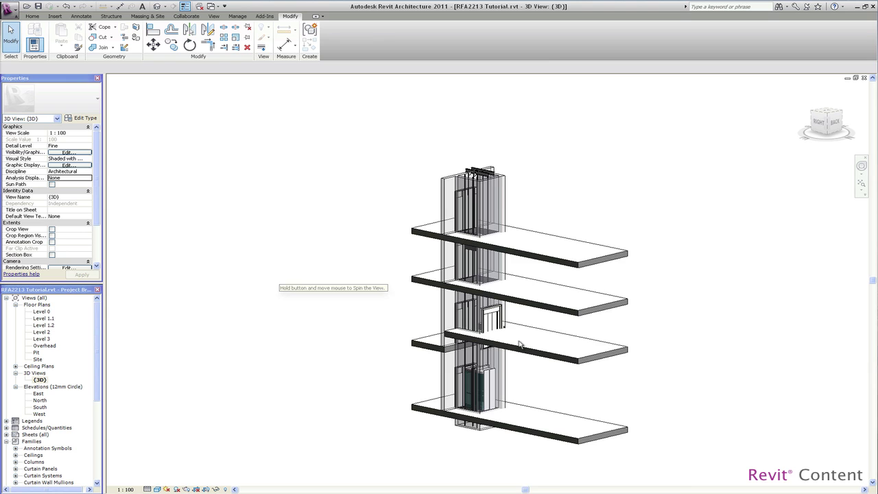
scroll(520, 345, "up", 5)
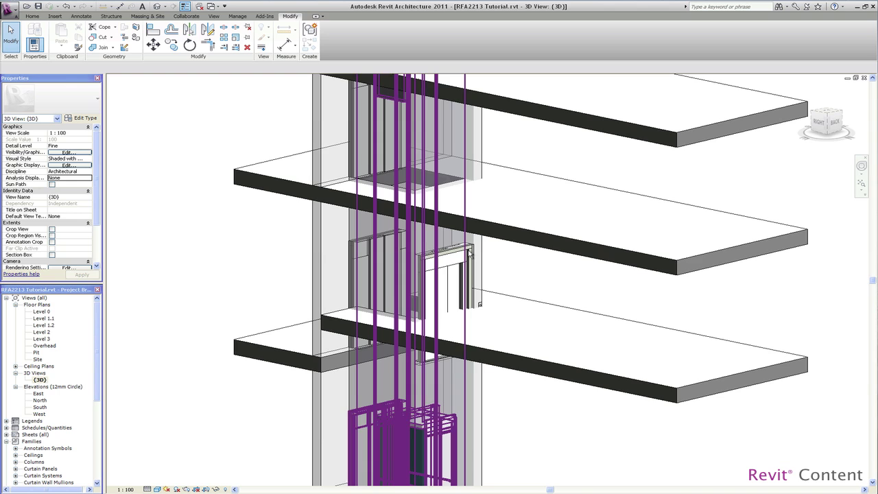
left_click(468, 254)
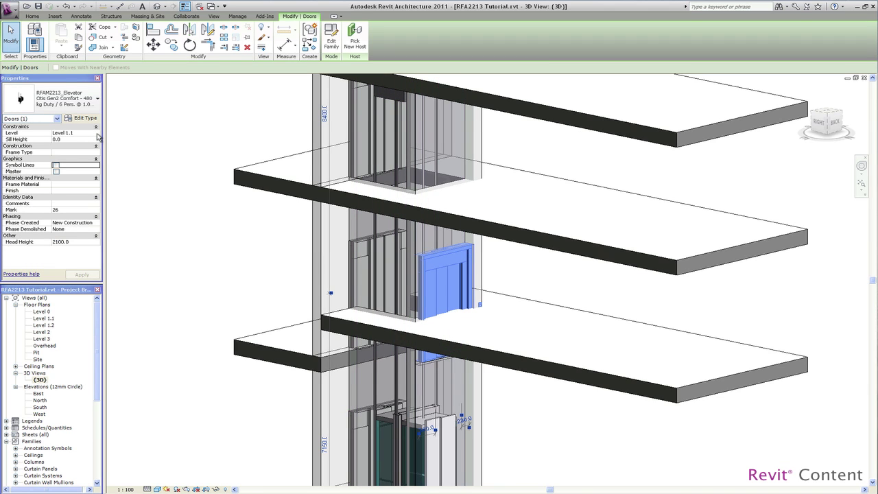
- Change the rear door's Level from Level 1.1 to Level 1.2 and apply
left_click(96, 132)
left_click(70, 156)
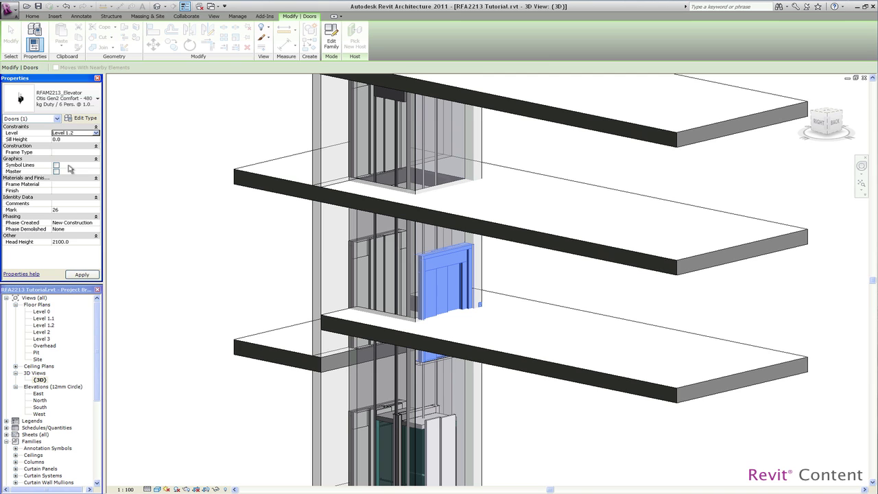
left_click(80, 274)
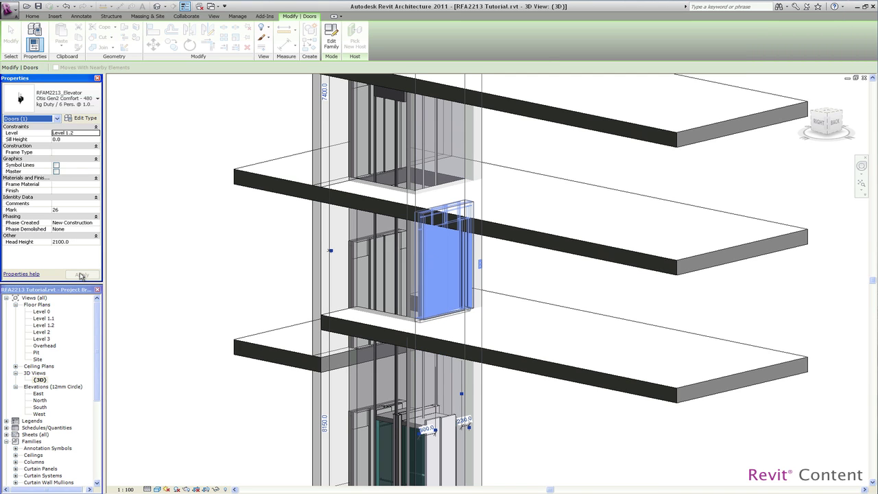
left_click(271, 269)
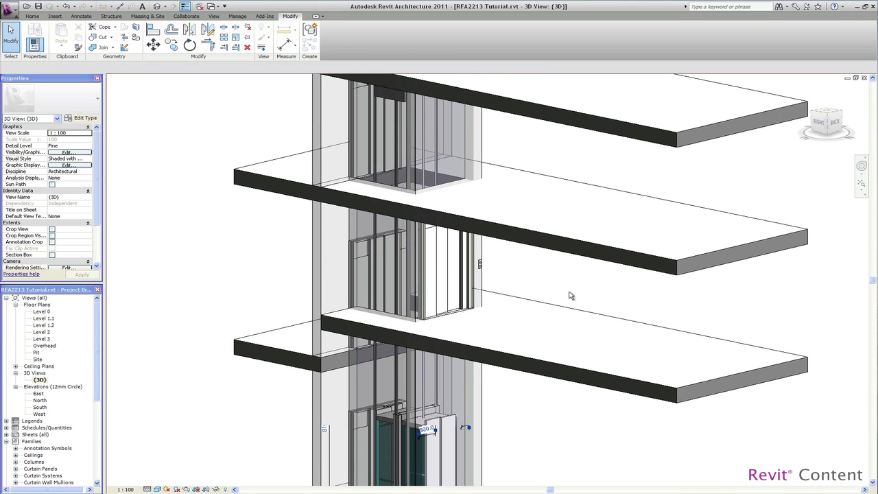
scroll(569, 296, "down", 3)
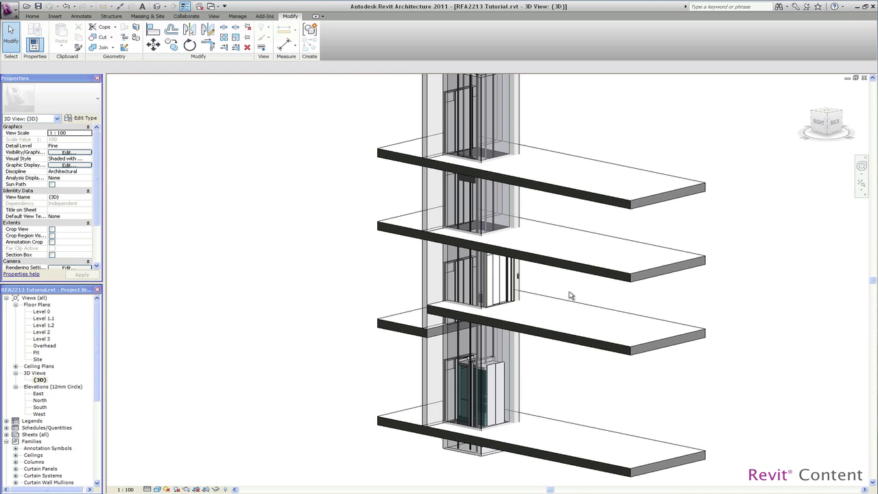
middle_click_drag(554, 298, 737, 281)
key("alt")
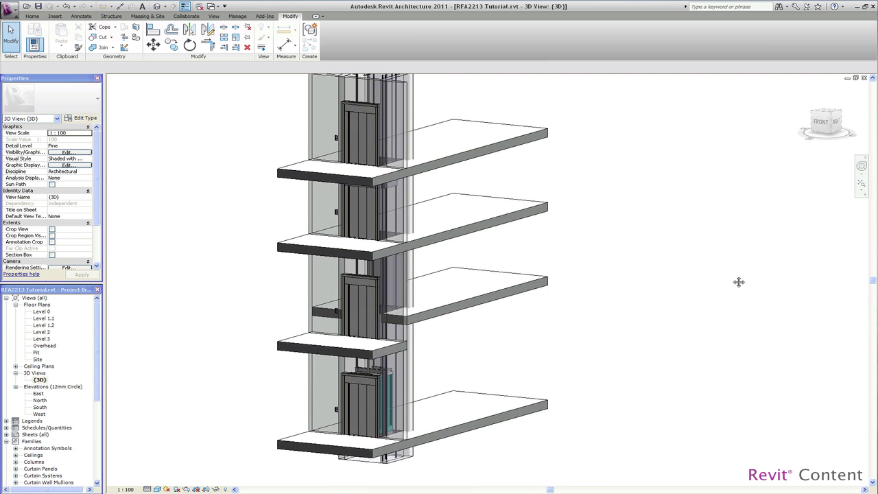
scroll(728, 280, "down", 2)
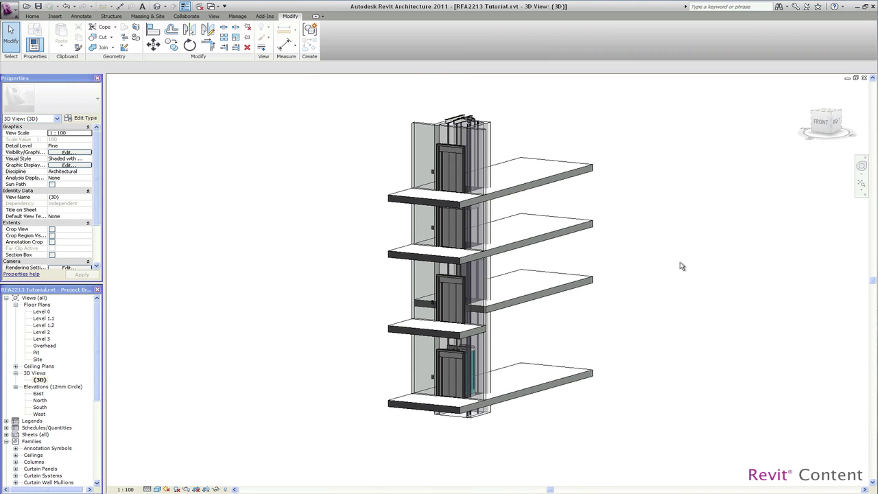